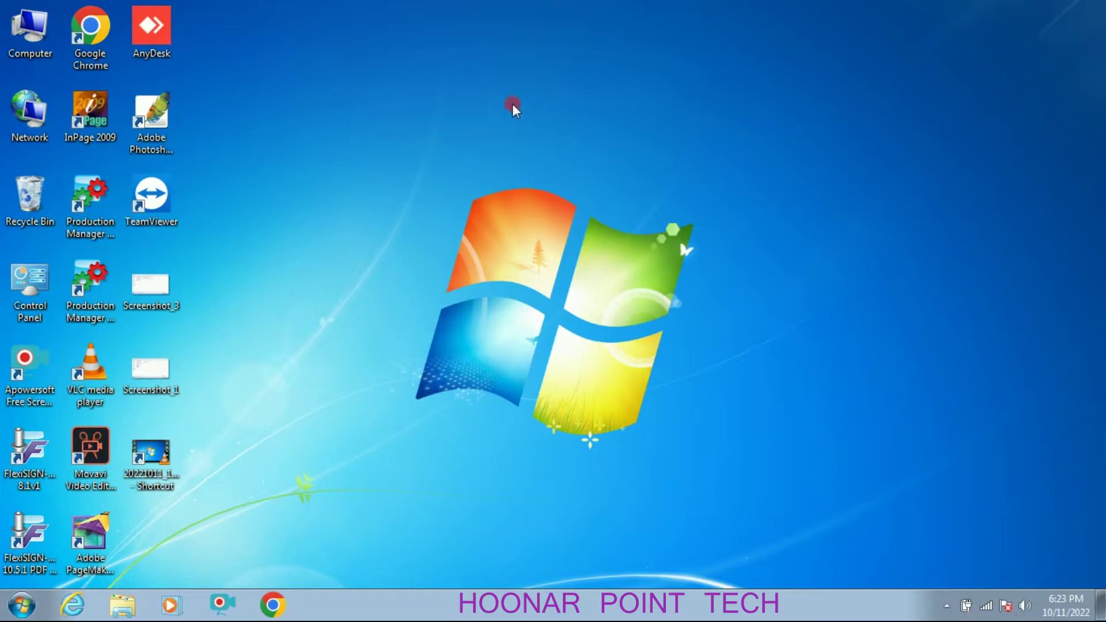
Step: Refresh the desktop
{"action": "right_click", "coordinate": [546, 84]}
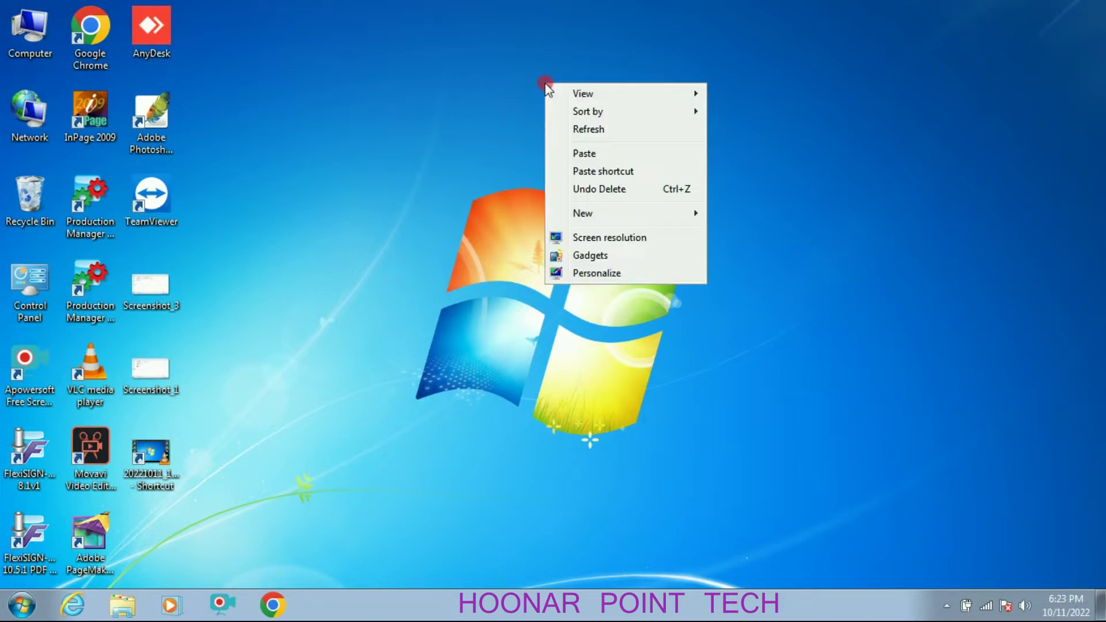
{"action": "left_click", "coordinate": [618, 130]}
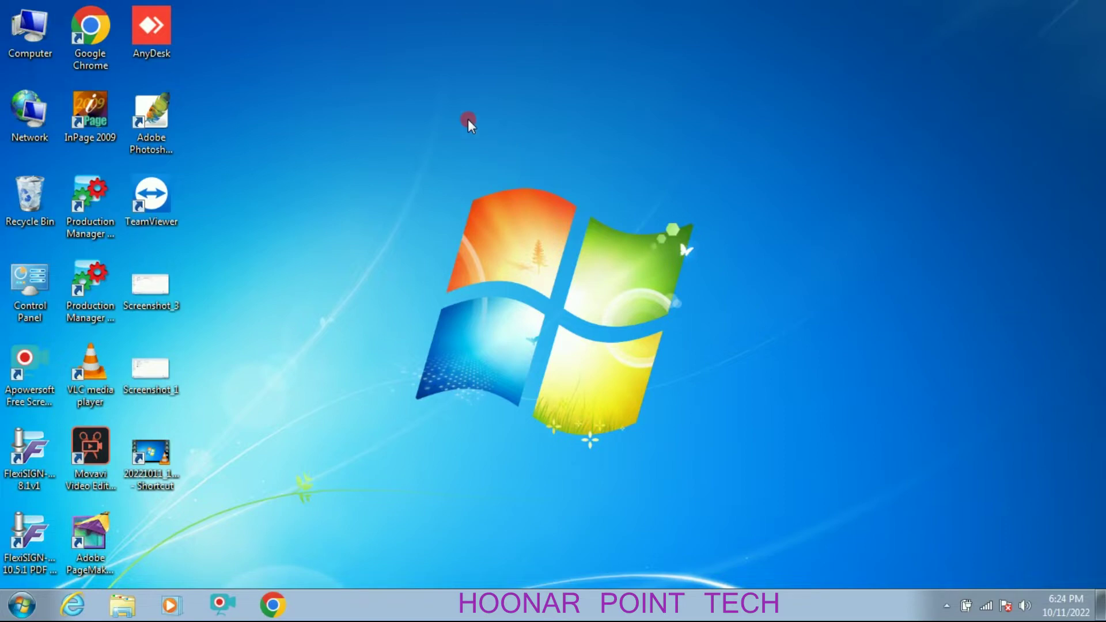
Step: Open the Computer window from the desktop, close it, and open it again
{"action": "right_click", "coordinate": [28, 22]}
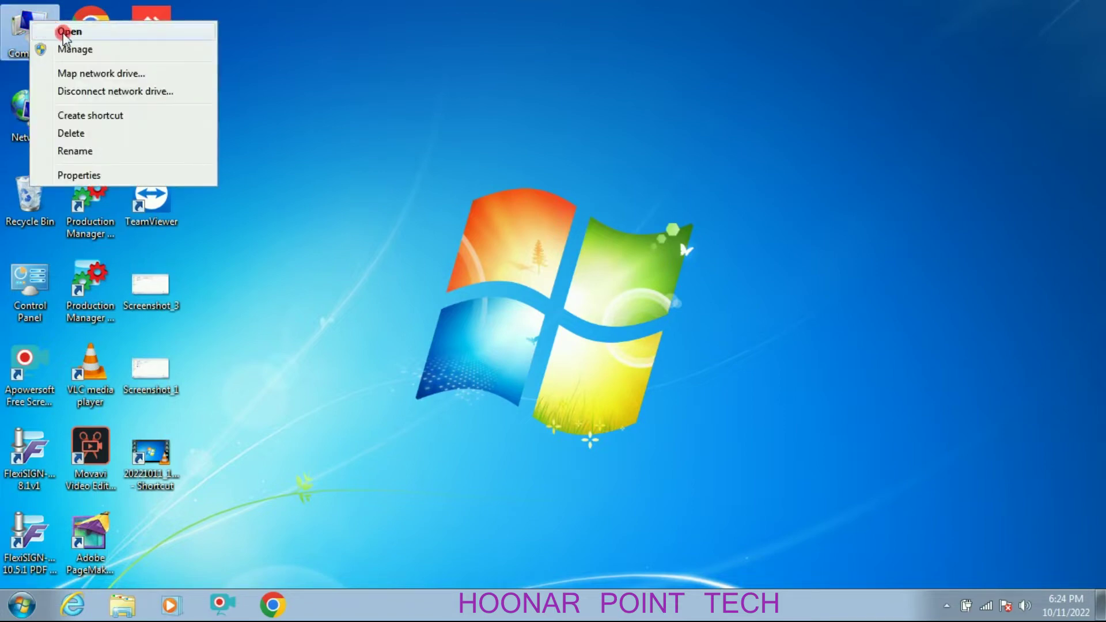
{"action": "double_click", "coordinate": [20, 24]}
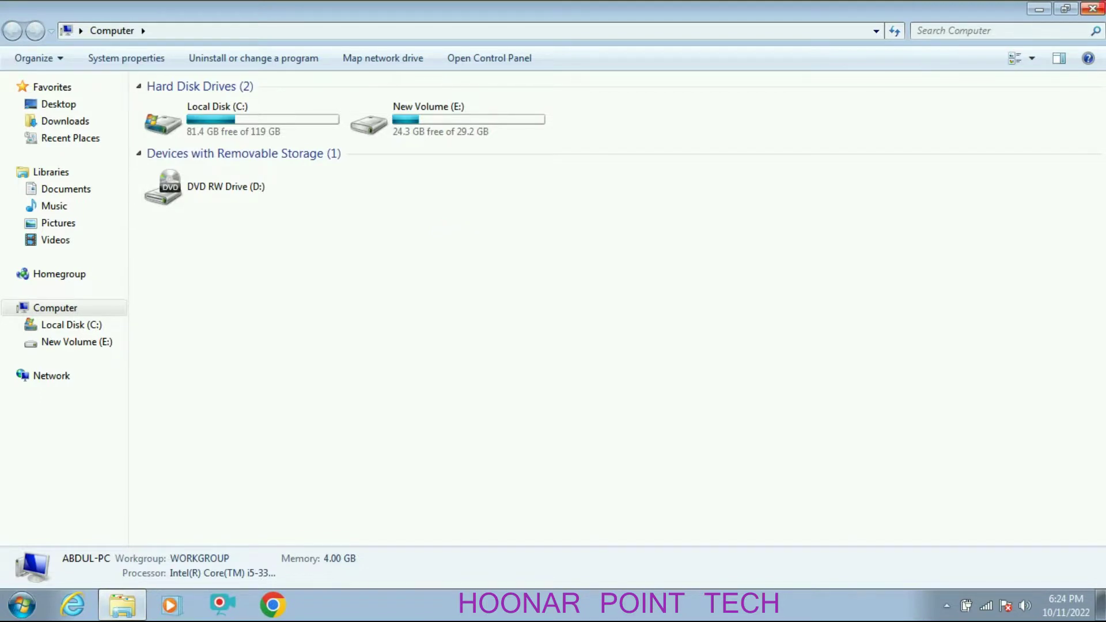
{"action": "left_click", "coordinate": [1095, 8]}
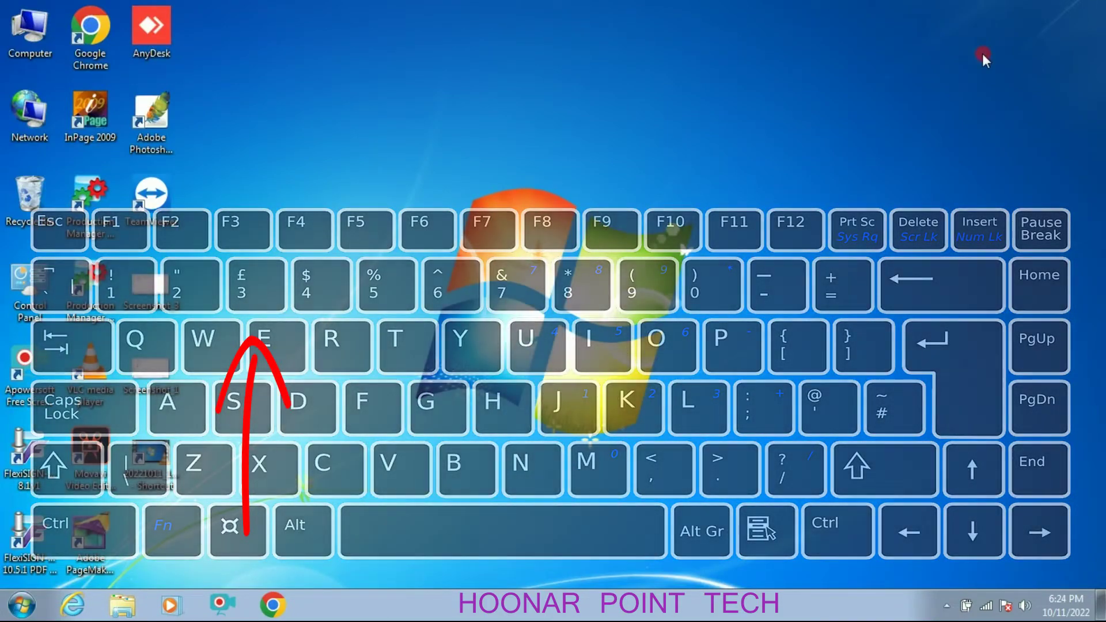
{"action": "key", "text": "super+e"}
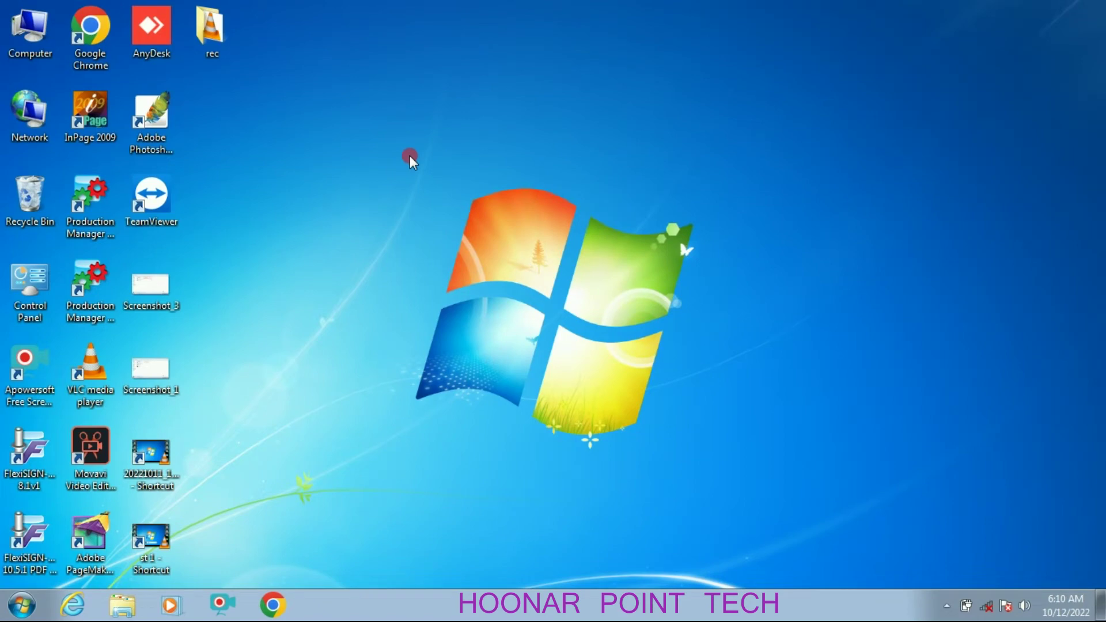
Step: Show the options for creating a new item on the desktop
{"action": "right_click", "coordinate": [503, 101]}
{"action": "mouse_move", "coordinate": [593, 232]}
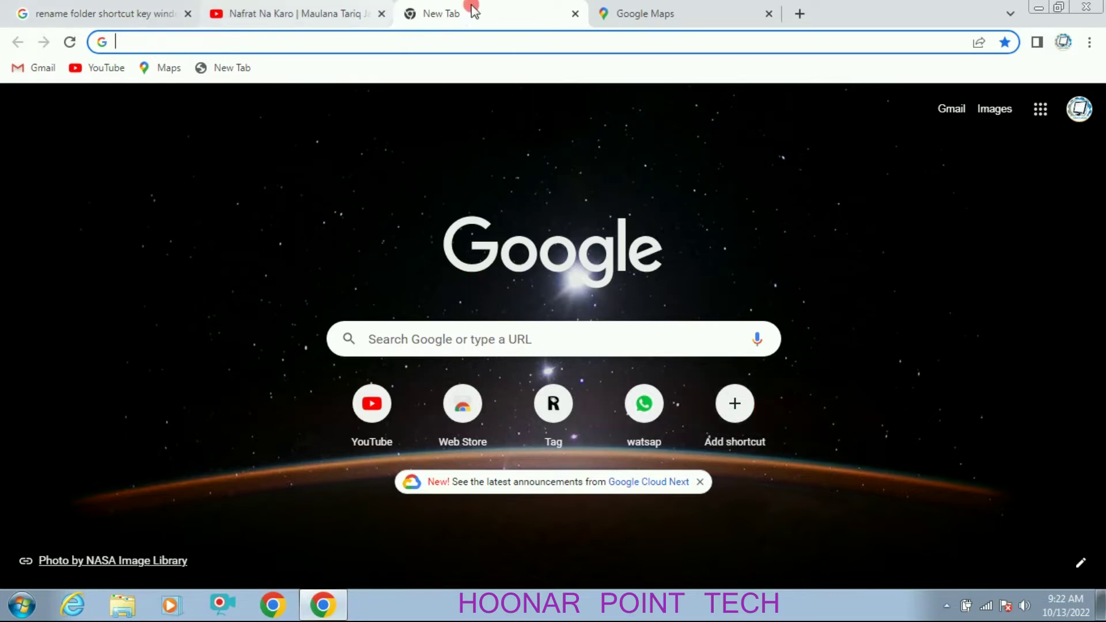
Step: View the YouTube, New Tab and Google Maps pages in the browser in turn, and return to the YouTube video
{"action": "mouse_move", "coordinate": [710, 21]}
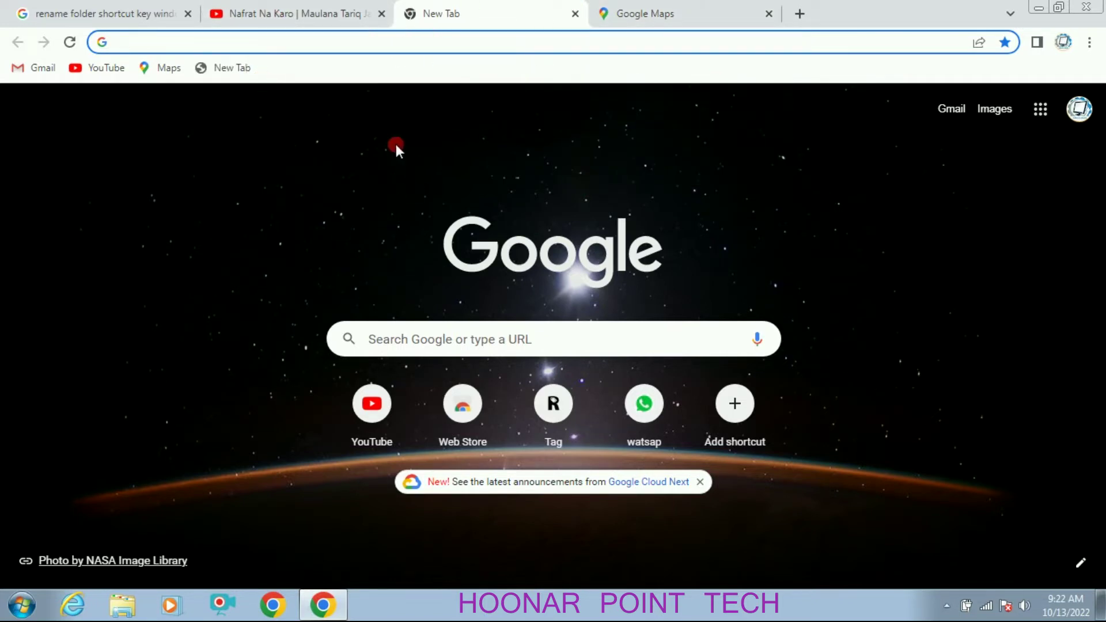
{"action": "left_click", "coordinate": [334, 14]}
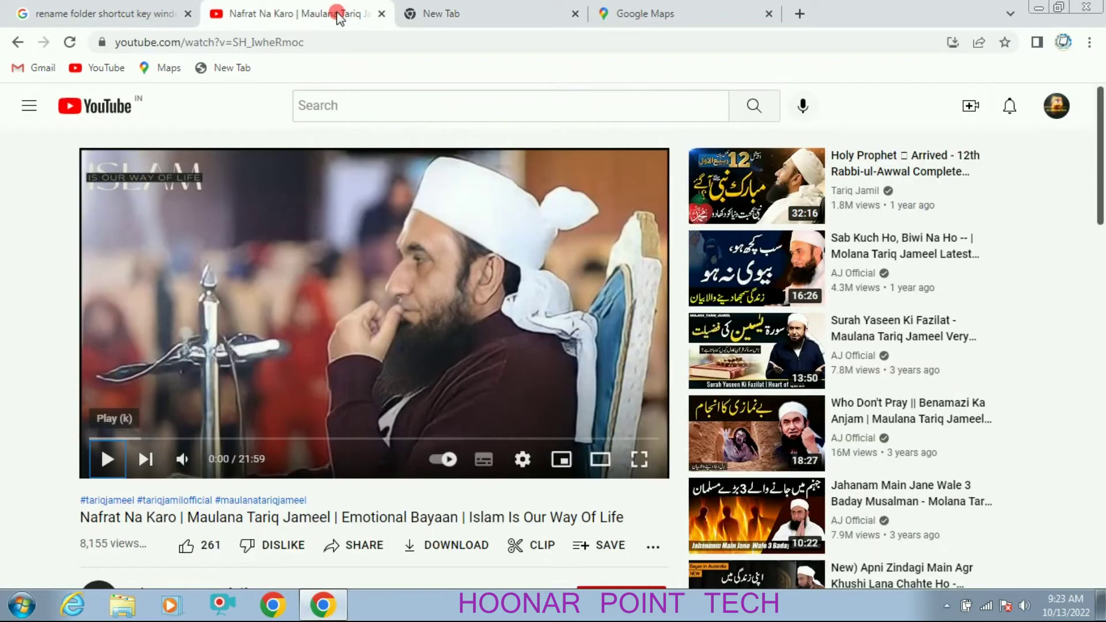
{"action": "left_click", "coordinate": [517, 23]}
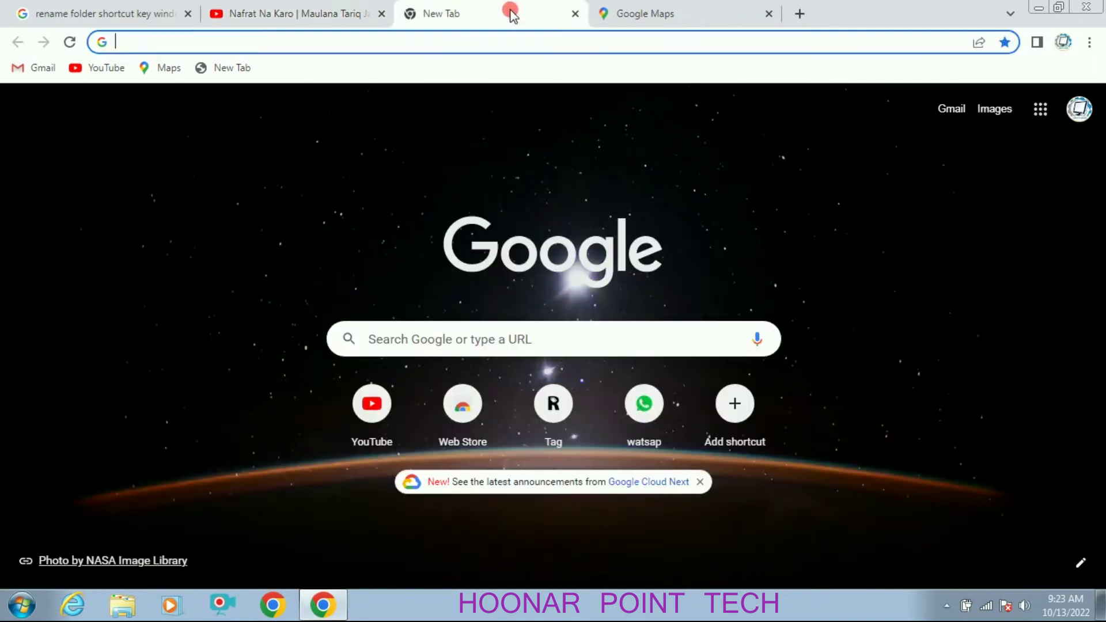
{"action": "left_click", "coordinate": [662, 26]}
{"action": "left_click", "coordinate": [316, 17]}
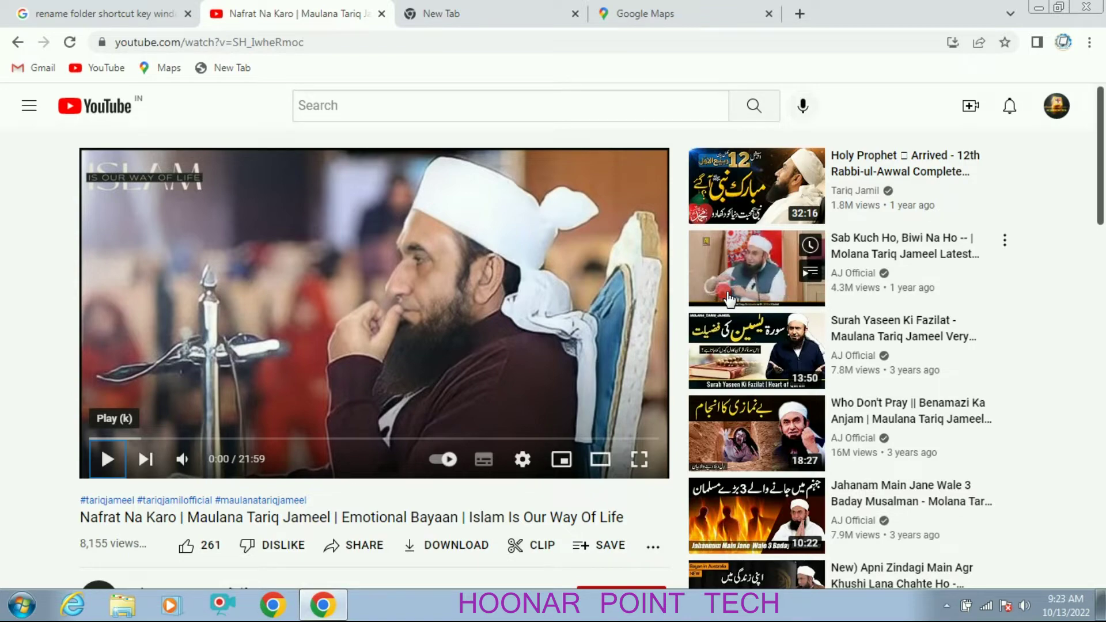
Step: Cycle forward repeatedly through all open browser pages, starting from the YouTube video
{"action": "key", "text": "ctrl+Tab"}
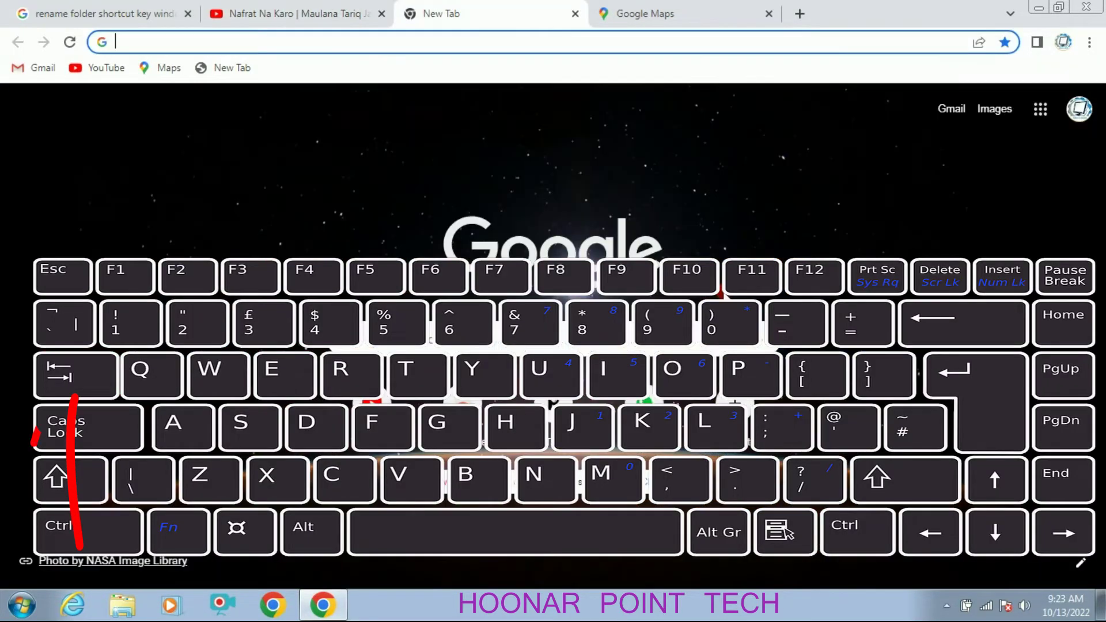
{"action": "key", "text": "ctrl+Tab"}
{"action": "key", "text": "ctrl+Tab"}
{"action": "key", "text": "ctrl+Tab"}
{"action": "key", "text": "ctrl+Tab"}
{"action": "key", "text": "ctrl+Tab"}
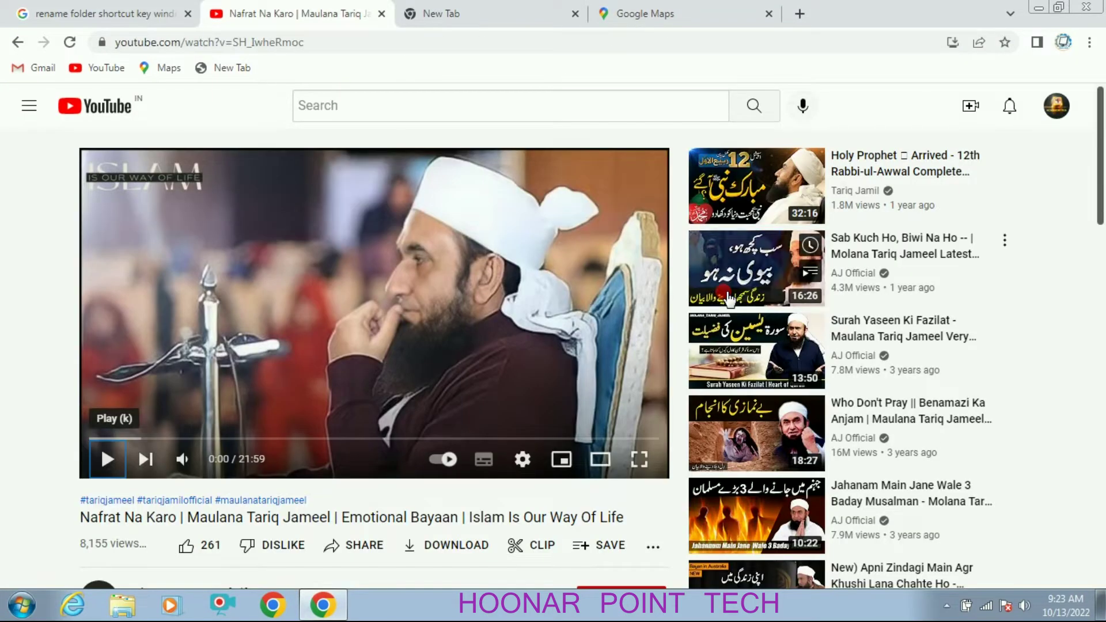
{"action": "key", "text": "ctrl+Tab"}
{"action": "key", "text": "ctrl+Tab"}
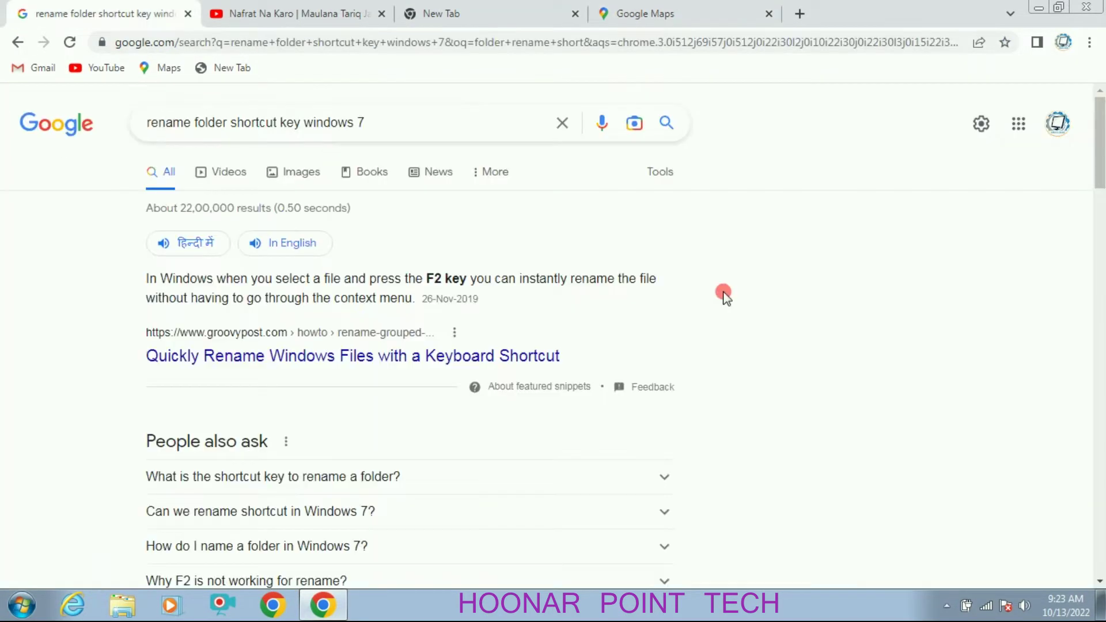
{"action": "key", "text": "ctrl+Tab"}
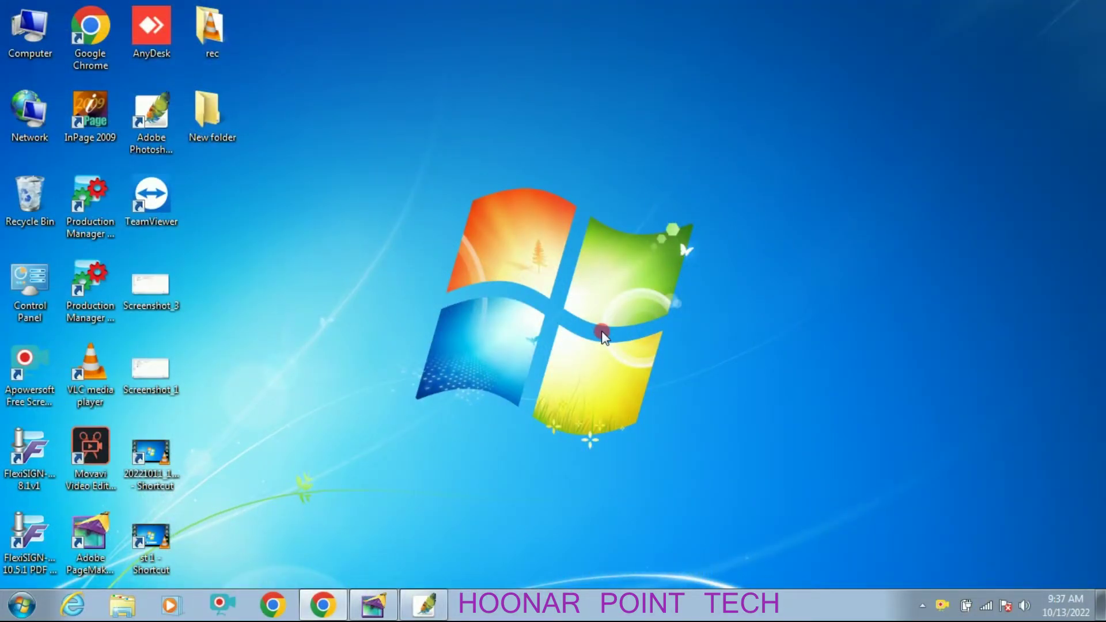
Step: Bring up the Chrome, PageMaker and Photoshop windows, and minimize all open windows at once
{"action": "left_click", "coordinate": [326, 603]}
{"action": "left_click", "coordinate": [383, 614]}
{"action": "left_click", "coordinate": [424, 604]}
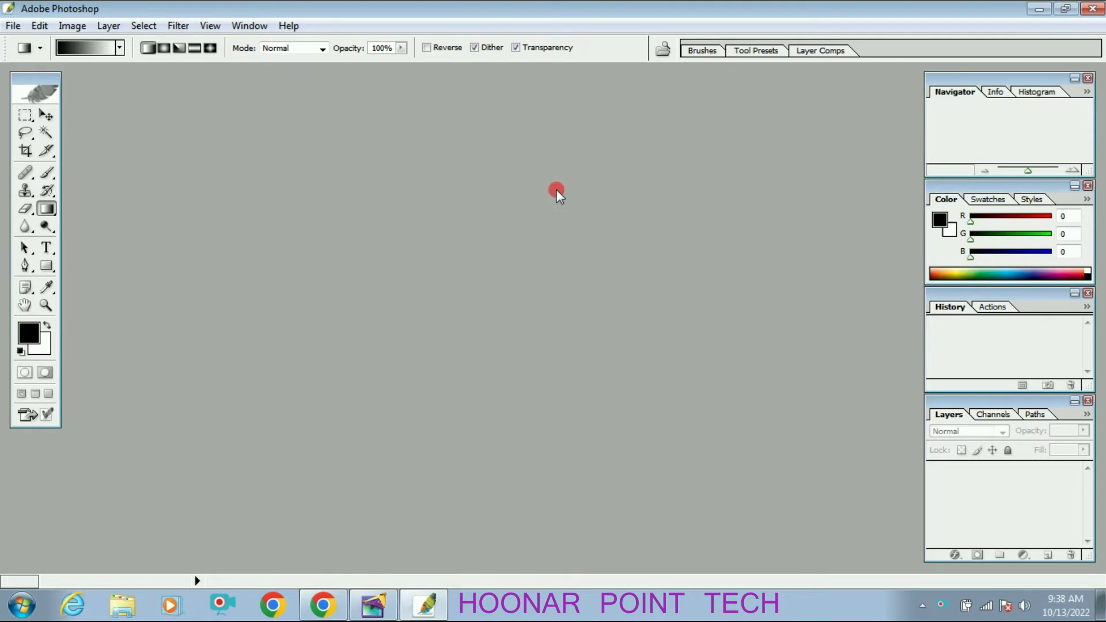
{"action": "key", "text": "super+m"}
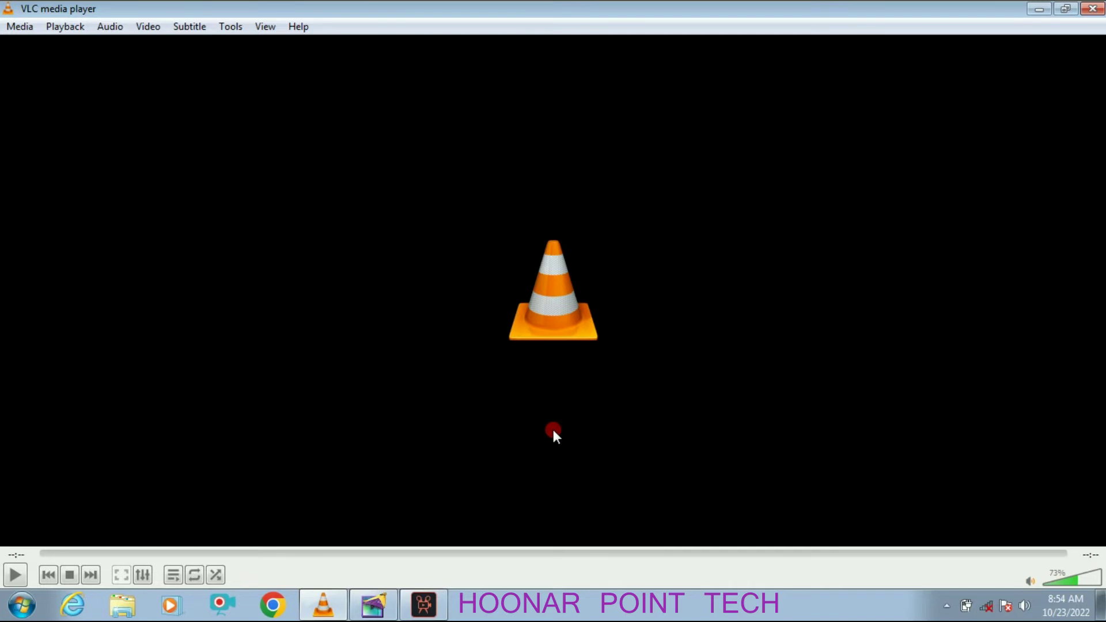
Step: Switch from VLC to PageMaker and on to Movavi Video Editor, and dismiss Movavi's project start dialog
{"action": "left_click", "coordinate": [377, 608]}
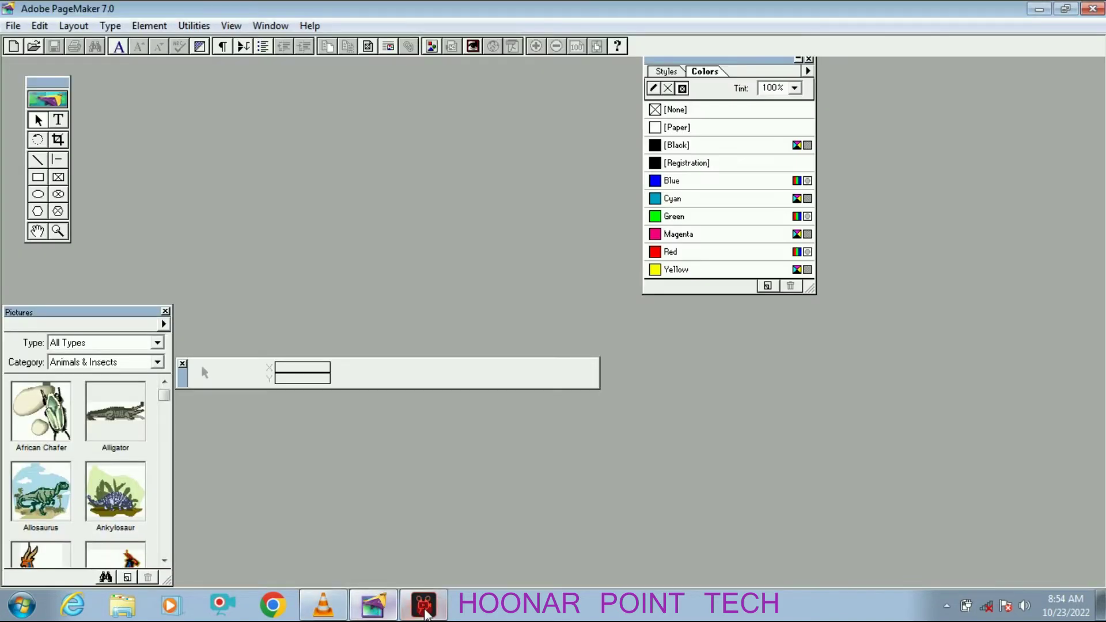
{"action": "left_click", "coordinate": [423, 605]}
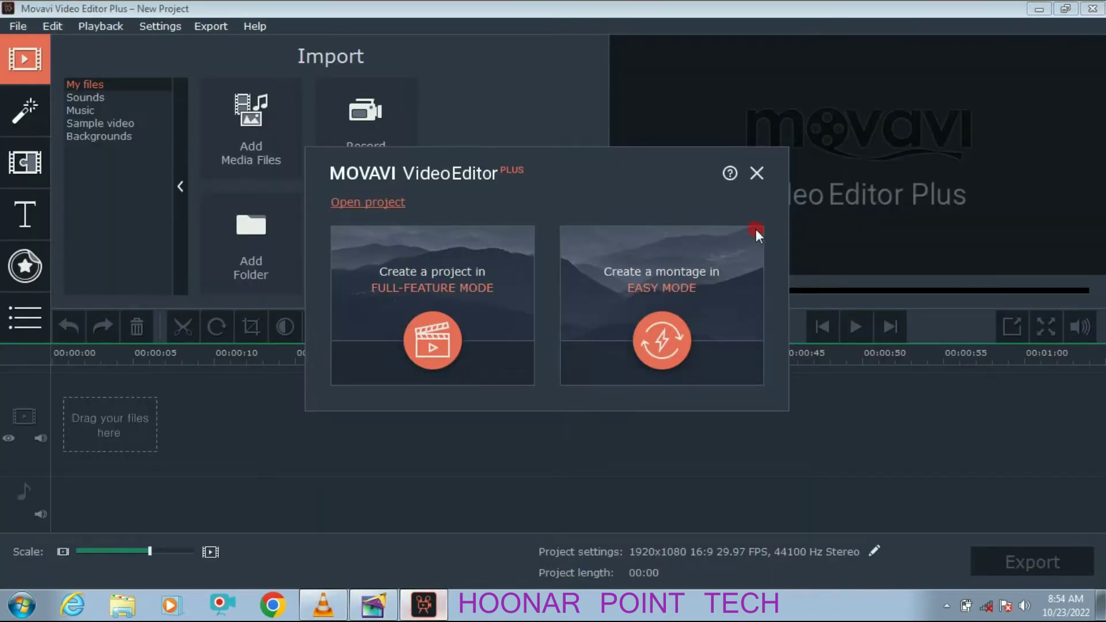
{"action": "left_click", "coordinate": [755, 174]}
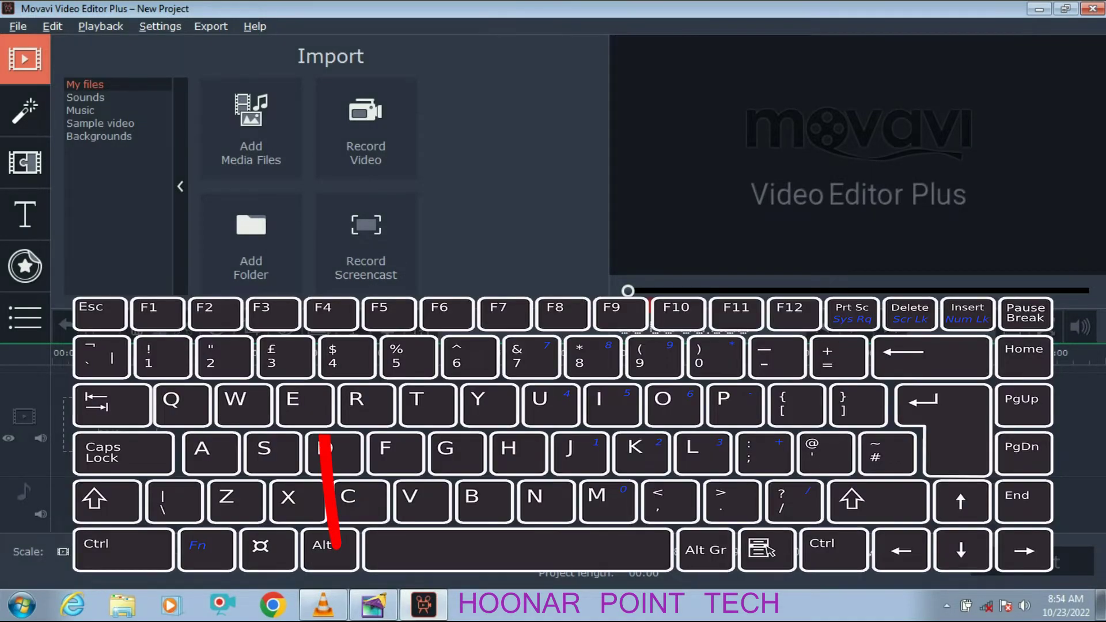
Step: Close the open application windows one after another, from Movavi Video Editor to VLC media player
{"action": "key", "text": "alt+F4"}
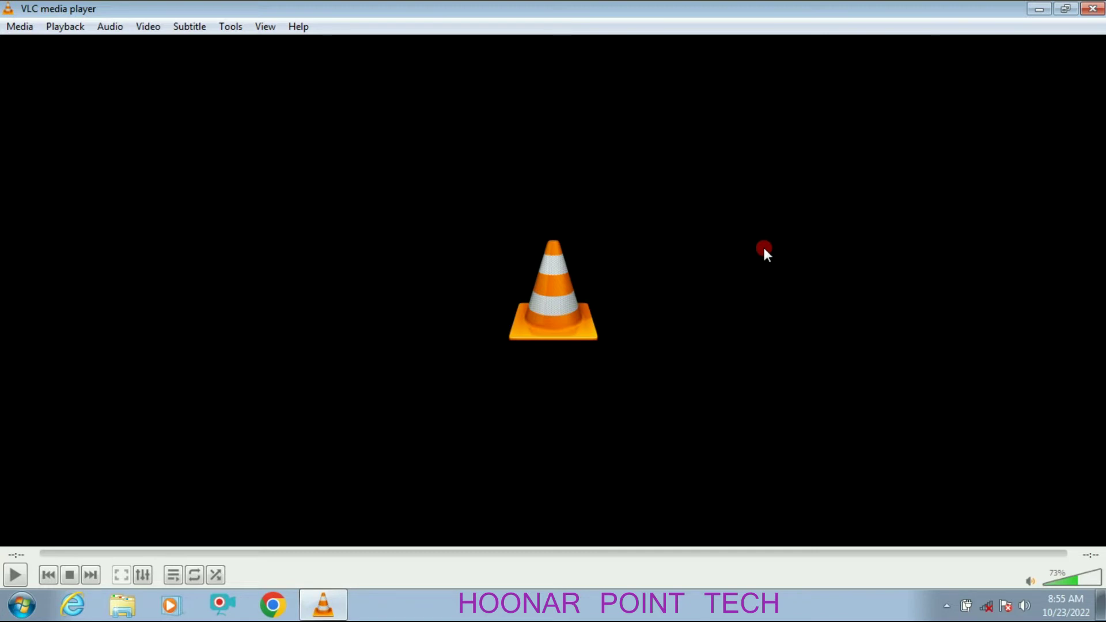
{"action": "key", "text": "alt+F4"}
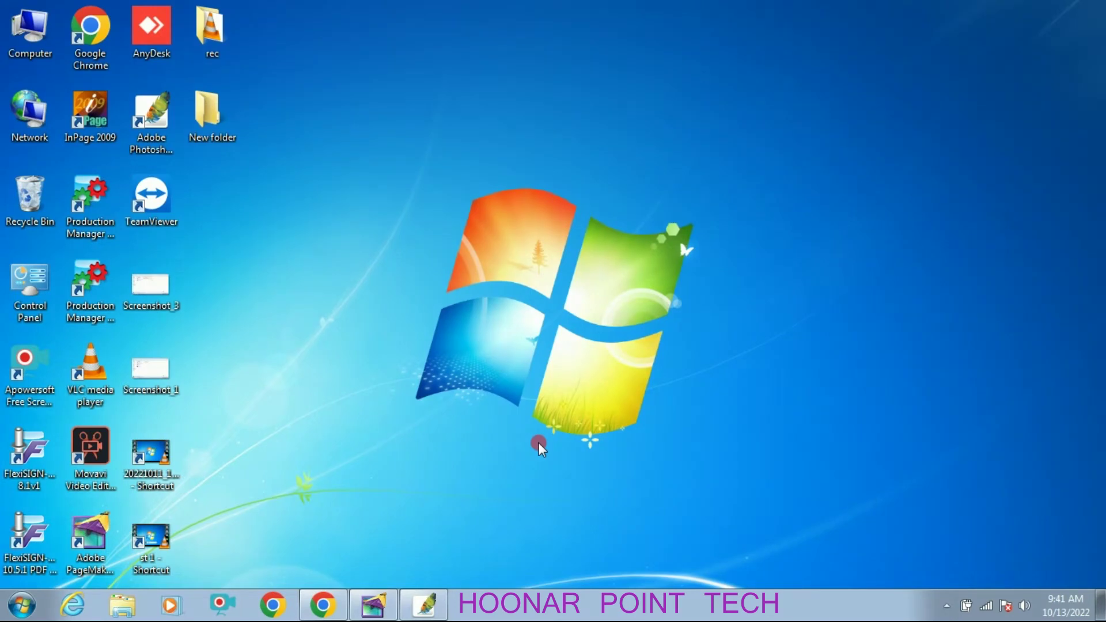
Step: Bring up the minimized Chrome, PageMaker and Photoshop windows in turn, and switch away from Photoshop
{"action": "left_click", "coordinate": [327, 612]}
{"action": "left_click", "coordinate": [373, 605]}
{"action": "left_click", "coordinate": [426, 611]}
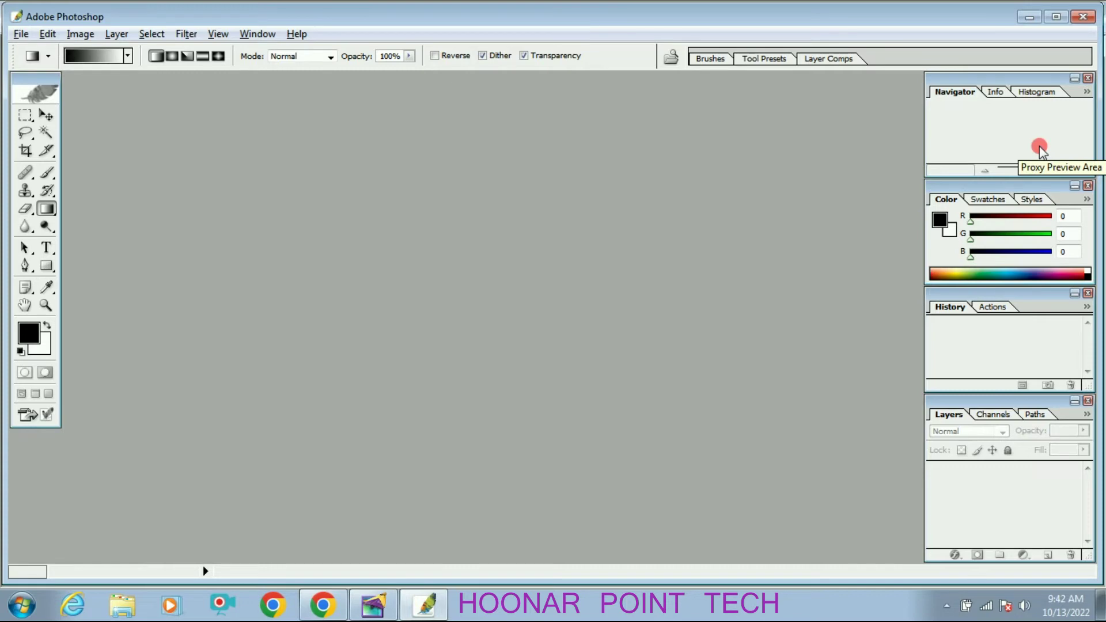
{"action": "key", "text": "alt+Tab"}
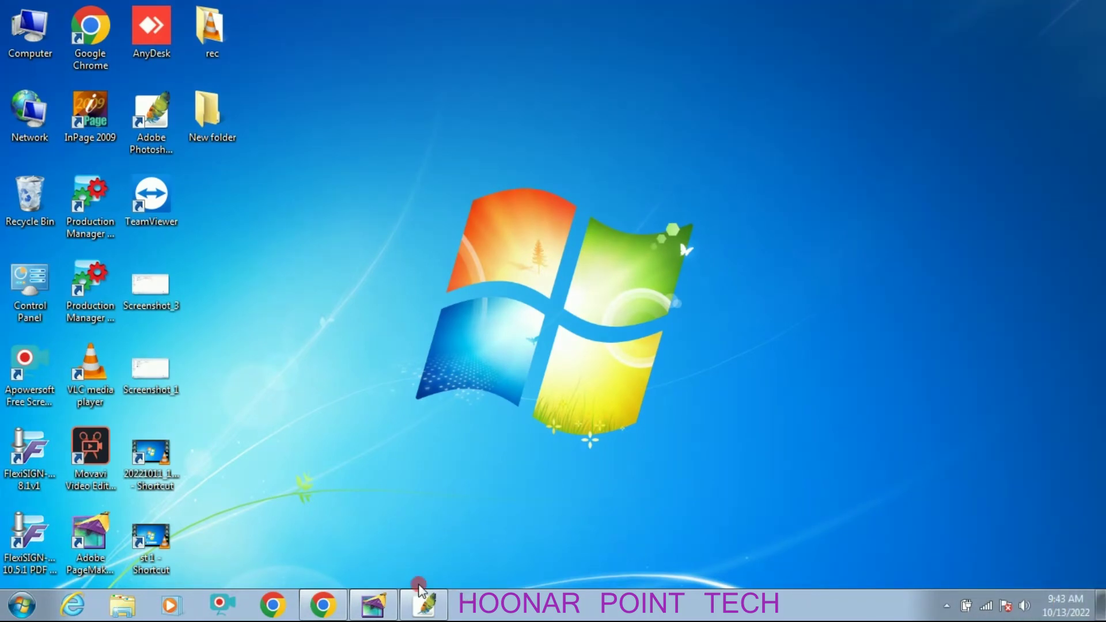
Step: Restore the Chrome, PageMaker and Photoshop windows, return to the Chrome search page and maximize its window
{"action": "left_click", "coordinate": [331, 605]}
{"action": "left_click", "coordinate": [385, 606]}
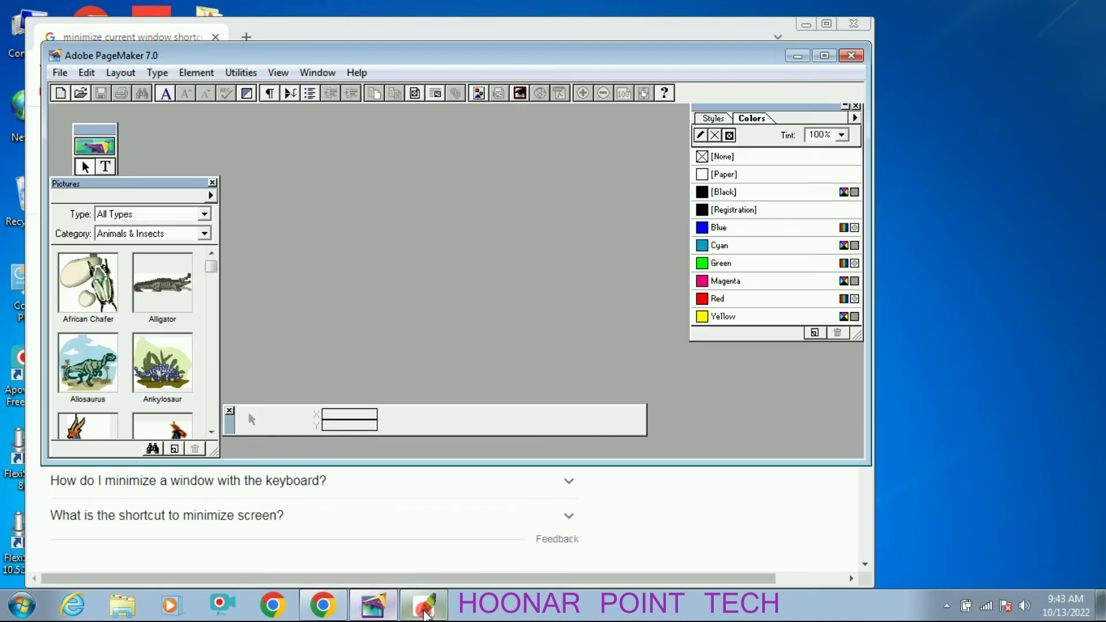
{"action": "left_click", "coordinate": [433, 605]}
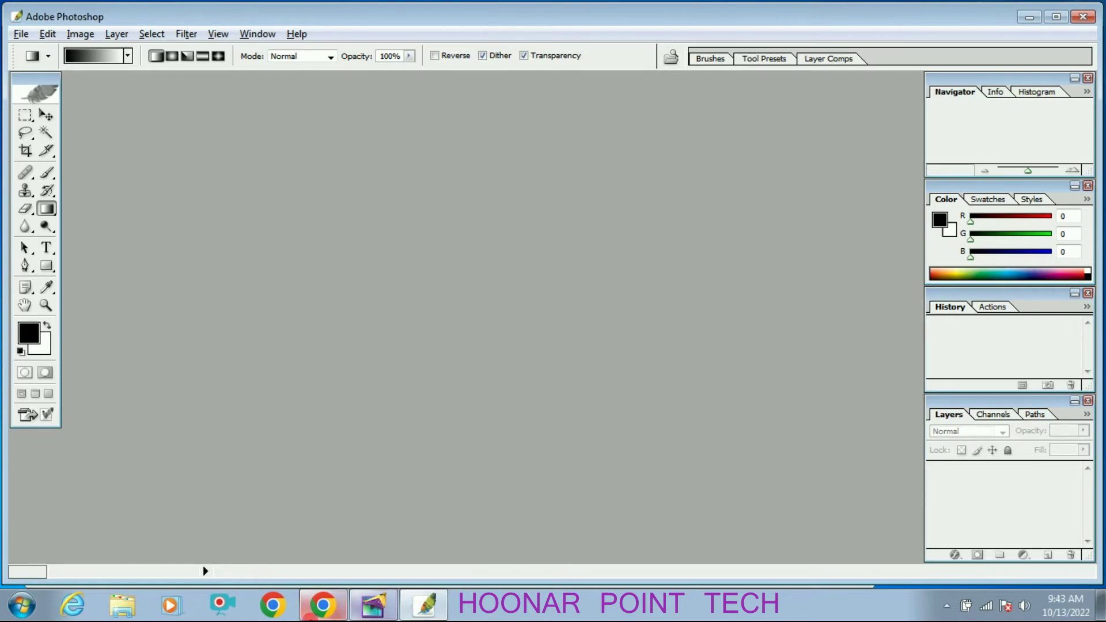
{"action": "left_click", "coordinate": [425, 614]}
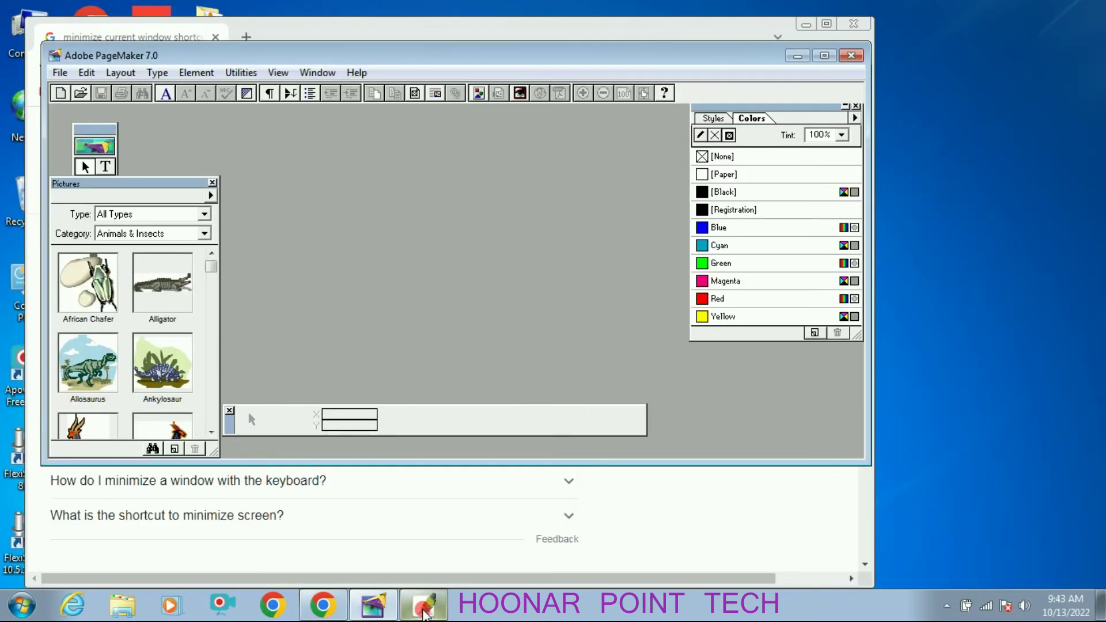
{"action": "left_click", "coordinate": [571, 455]}
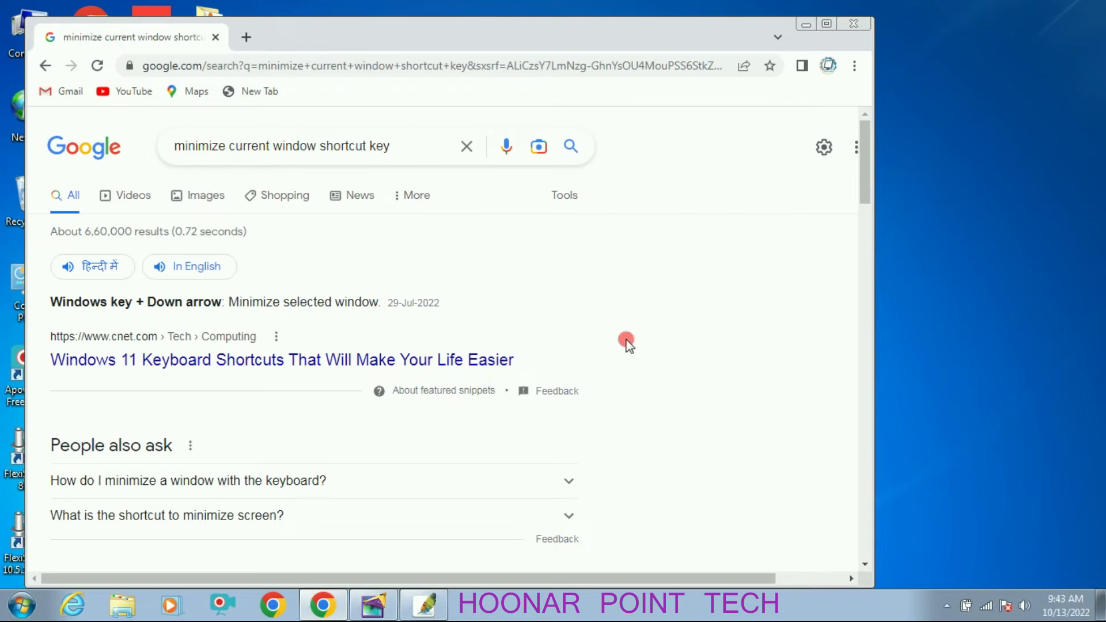
{"action": "double_click", "coordinate": [585, 29]}
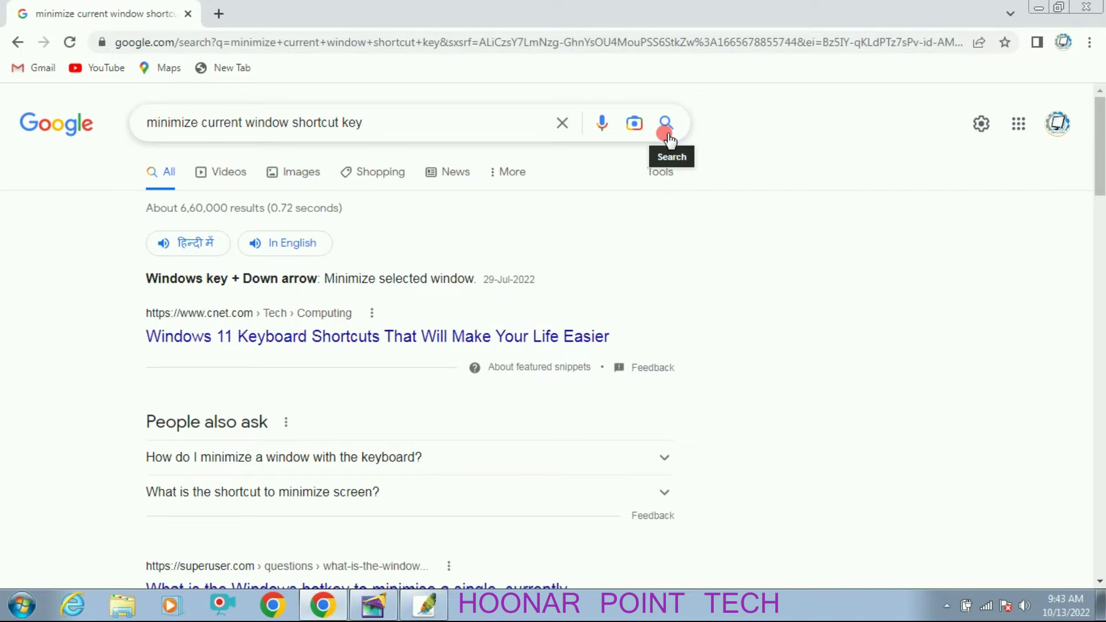
Step: Cycle through all open application windows with the window switcher, starting from the maximized Chrome window
{"action": "key", "text": "alt+Tab"}
{"action": "key", "text": "alt+Tab"}
{"action": "key", "text": "alt+Tab"}
{"action": "key", "text": "alt+Tab"}
{"action": "key", "text": "alt+Tab"}
{"action": "key", "text": "alt+Tab"}
{"action": "key", "text": "alt+Tab"}
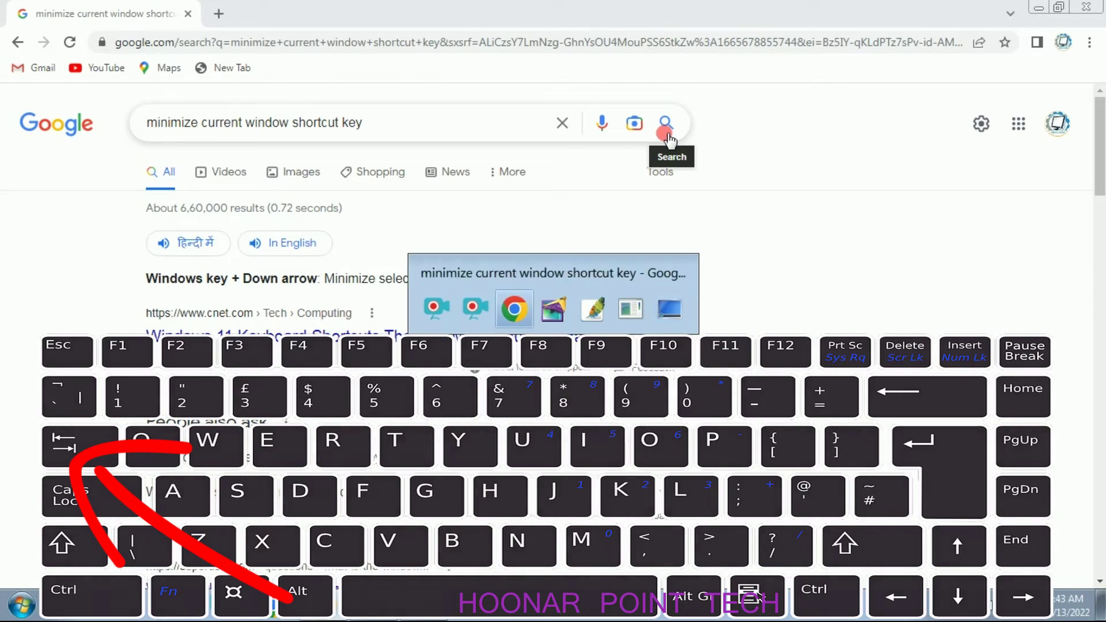
{"action": "key", "text": "alt+Tab"}
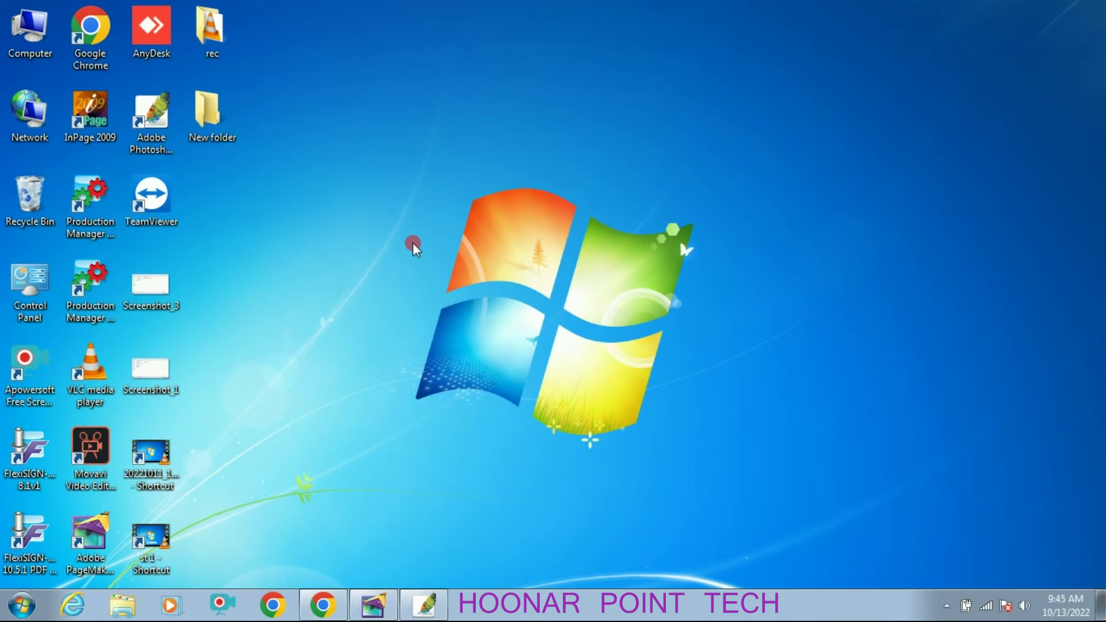
Step: Rename the desktop folder "New folder" to "kkkk"
{"action": "left_click", "coordinate": [227, 114]}
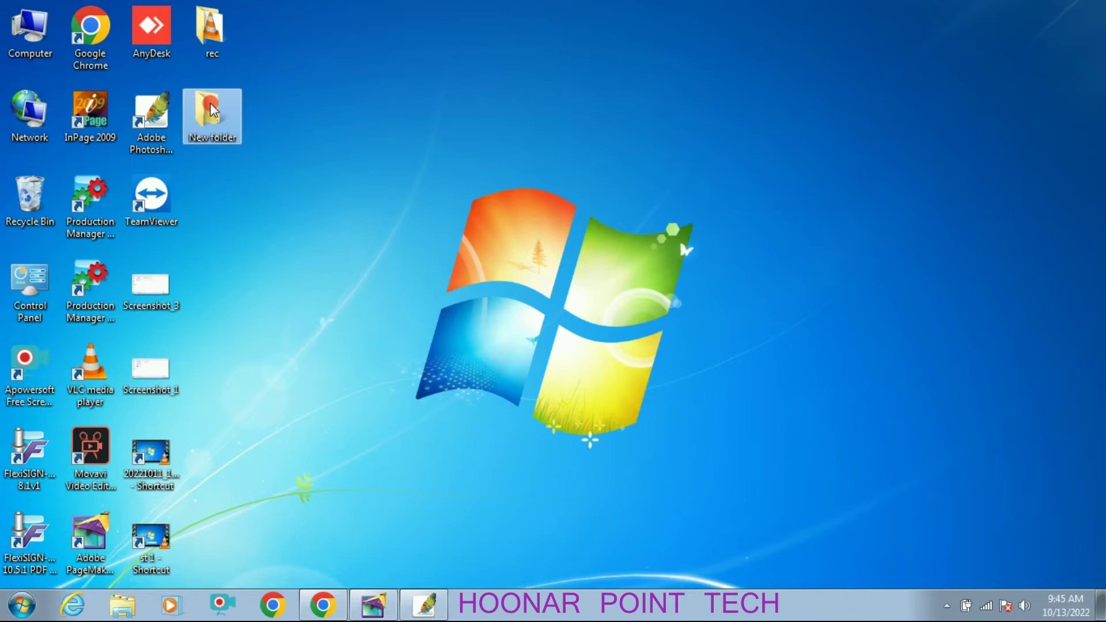
{"action": "right_click", "coordinate": [212, 104]}
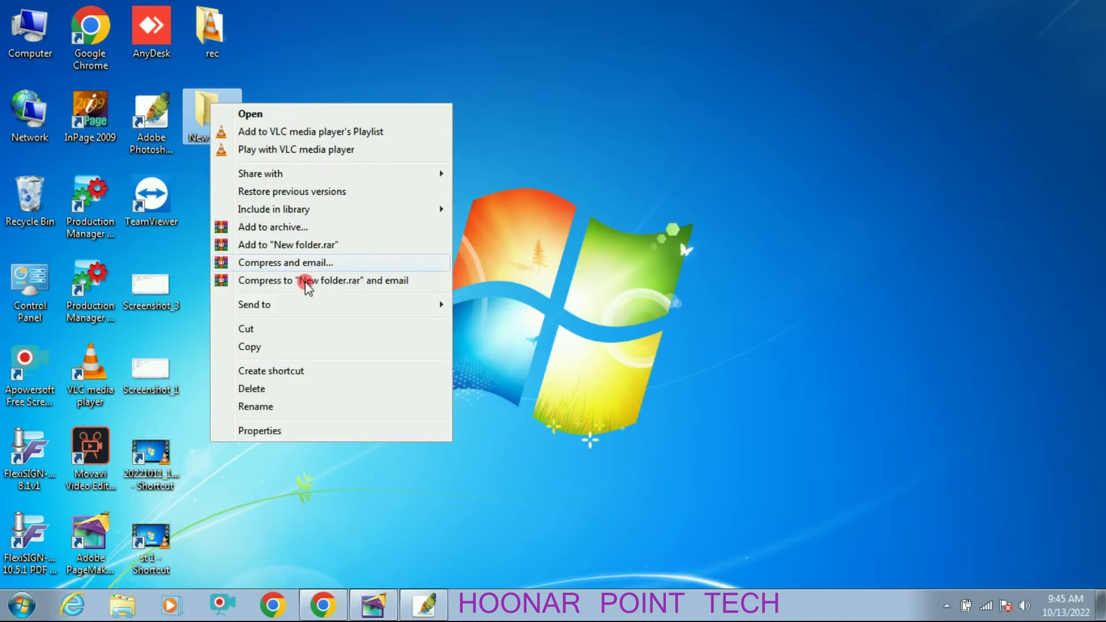
{"action": "left_click", "coordinate": [255, 406]}
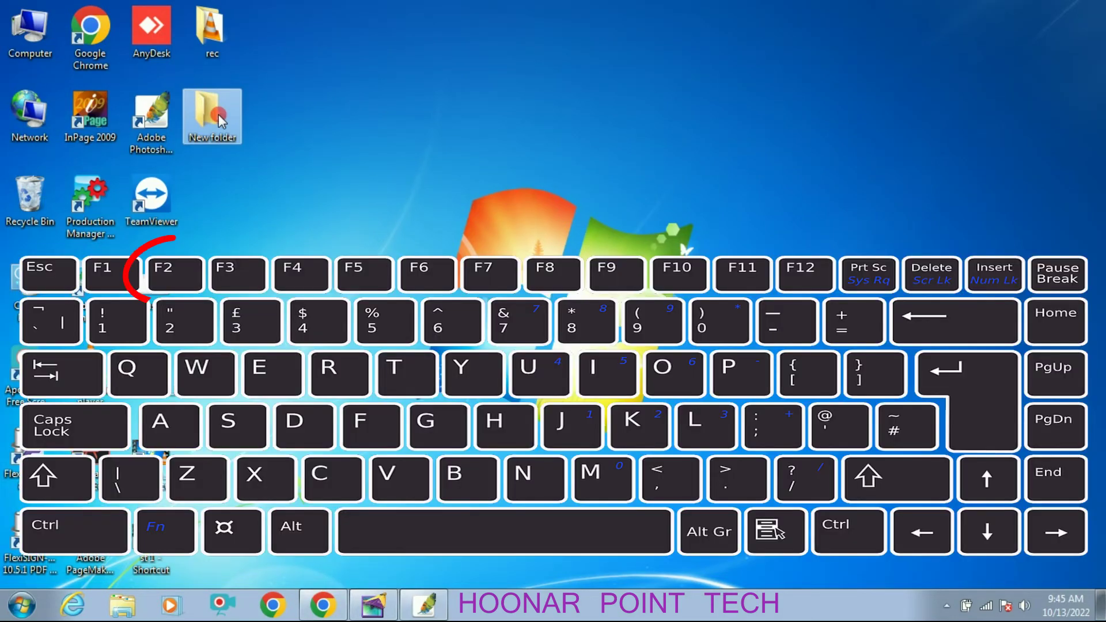
{"action": "key", "text": "F2"}
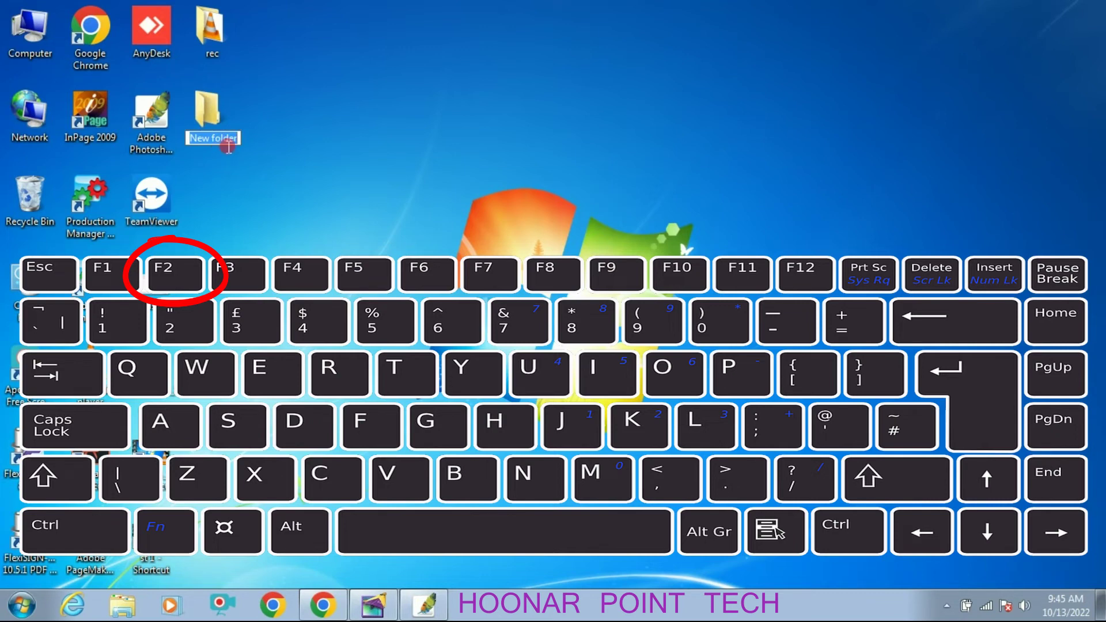
{"action": "type", "text": "kkkk"}
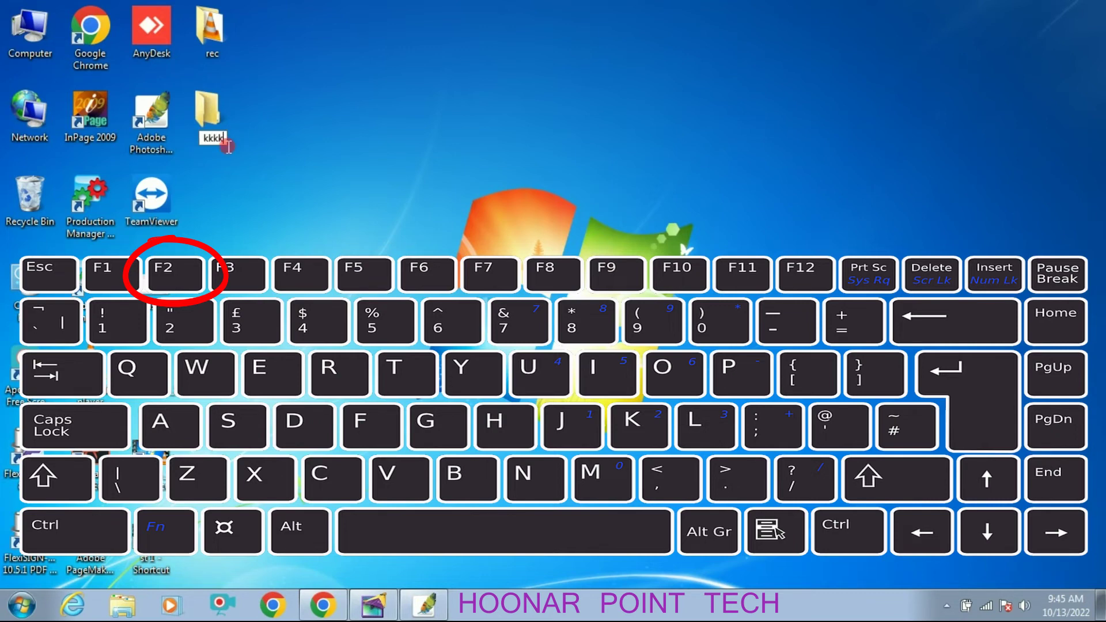
{"action": "key", "text": "Return"}
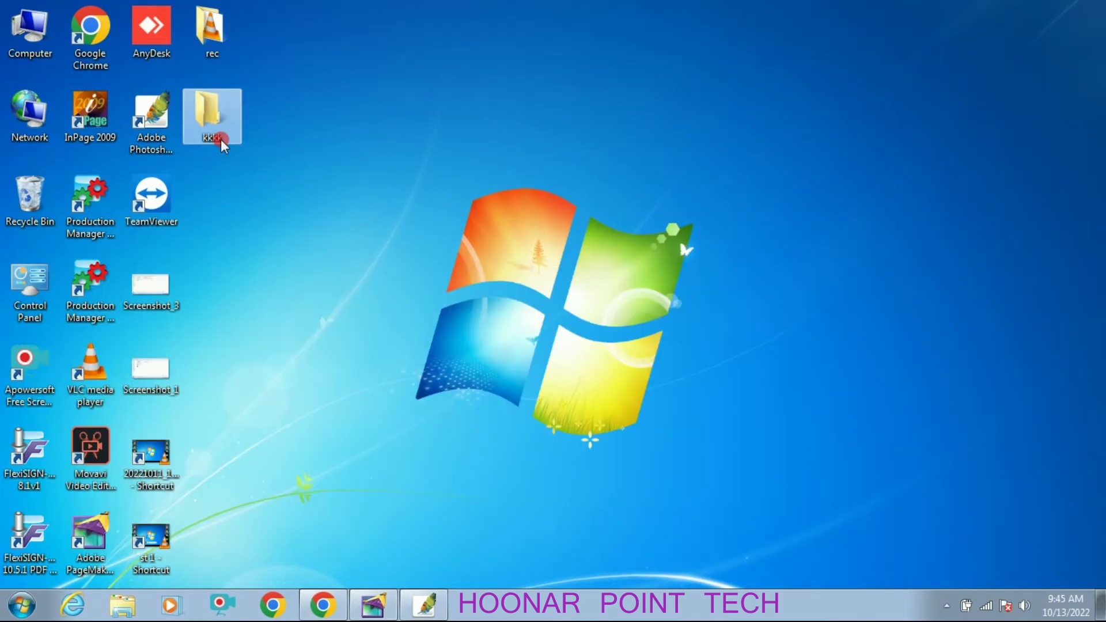
{"action": "left_click", "coordinate": [223, 147]}
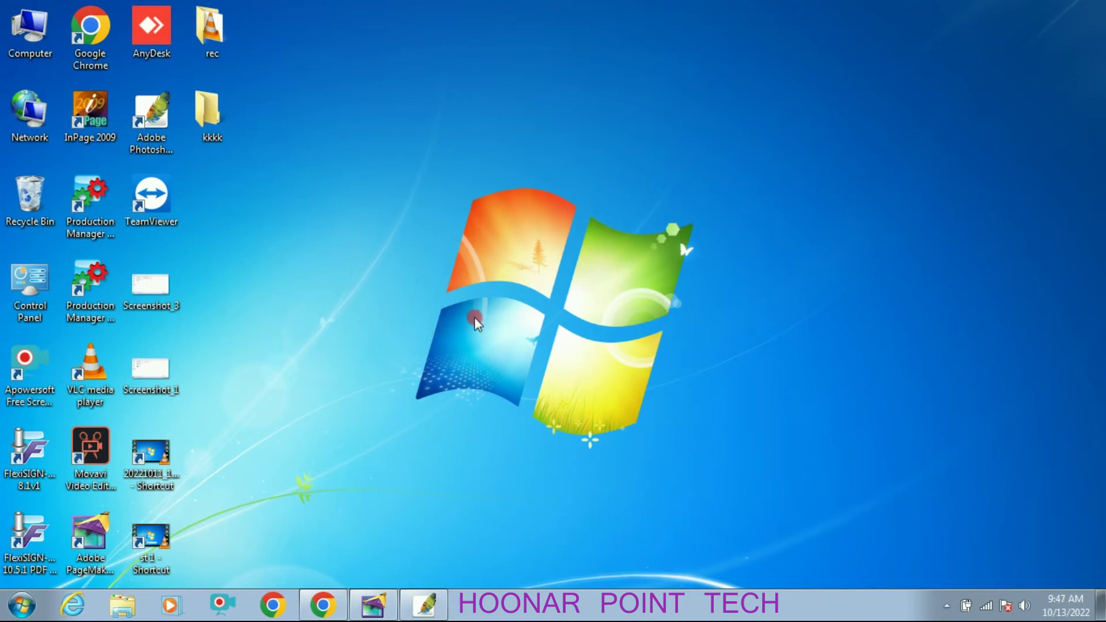
Step: Open the Shut Down Windows dialog from the desktop
{"action": "left_click", "coordinate": [23, 608]}
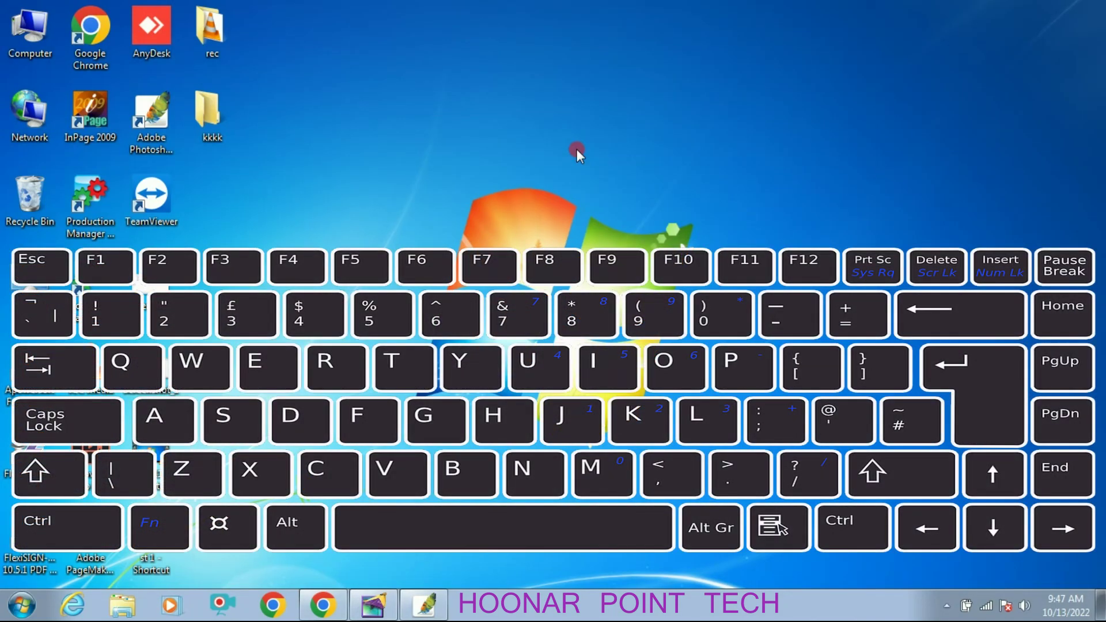
{"action": "key", "text": "alt+F4"}
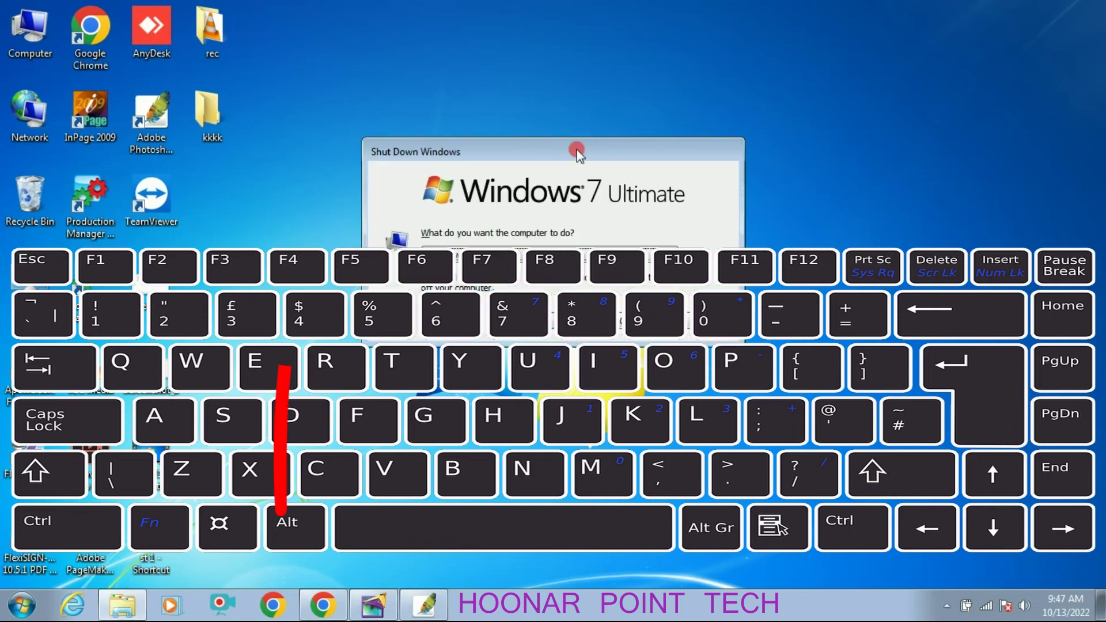